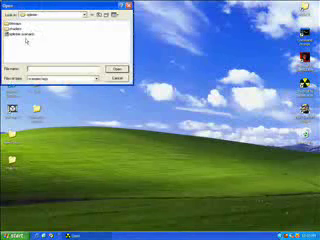
Browse to the scenario folder and open the Splinter scenario file
click(24, 34)
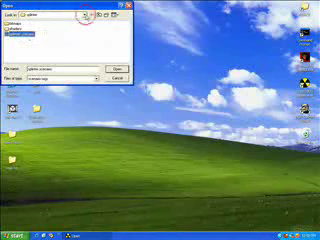
click(85, 15)
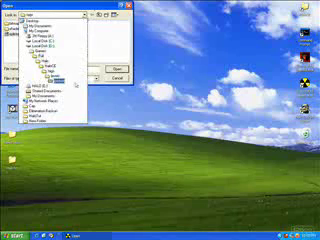
click(74, 80)
click(30, 34)
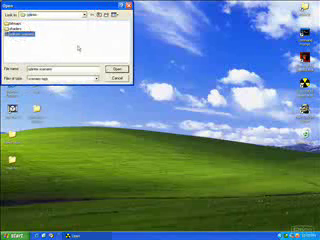
click(117, 69)
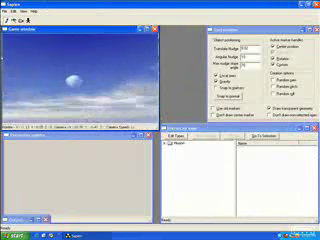
Rotate the game camera to look across the level and tilt up toward the cloudy sky
drag(14, 100, 80, 76)
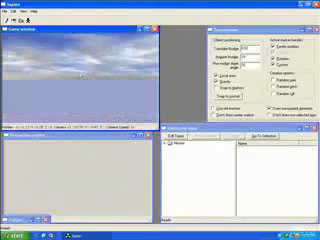
drag(81, 73, 67, 60)
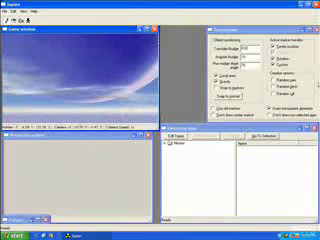